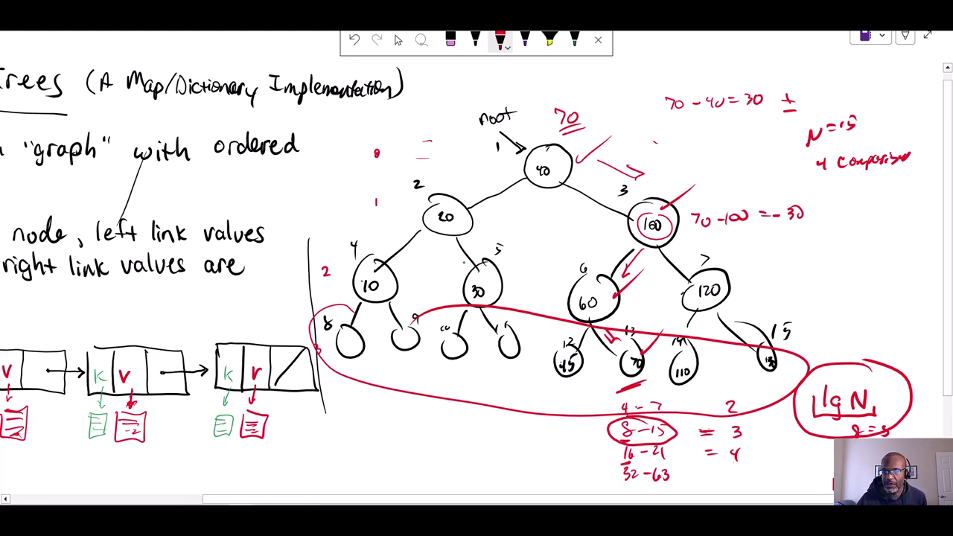
# Step: Write lg 2³² = 32 in red beside the comparison count, undoing a stray mark
pyautogui.moveTo(827, 256)
pyautogui.mouseDown()
pyautogui.moveTo(830, 281)
pyautogui.moveTo(847, 287)
pyautogui.moveTo(838, 291)
pyautogui.moveTo(865, 277)
pyautogui.moveTo(865, 260)
pyautogui.moveTo(905, 280)
pyautogui.moveTo(917, 269)
pyautogui.moveTo(916, 279)
pyautogui.mouseUp()
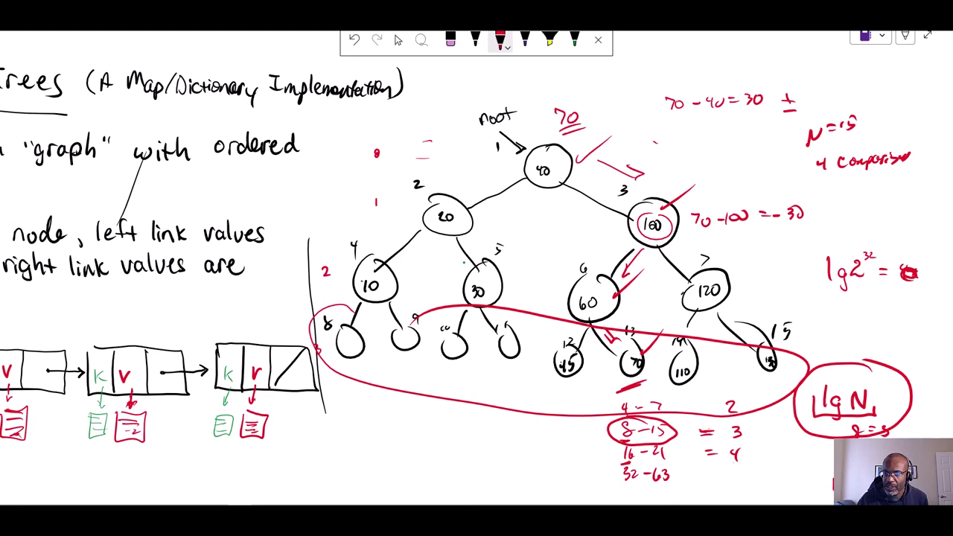
pyautogui.hotkey('ctrl', 'z')
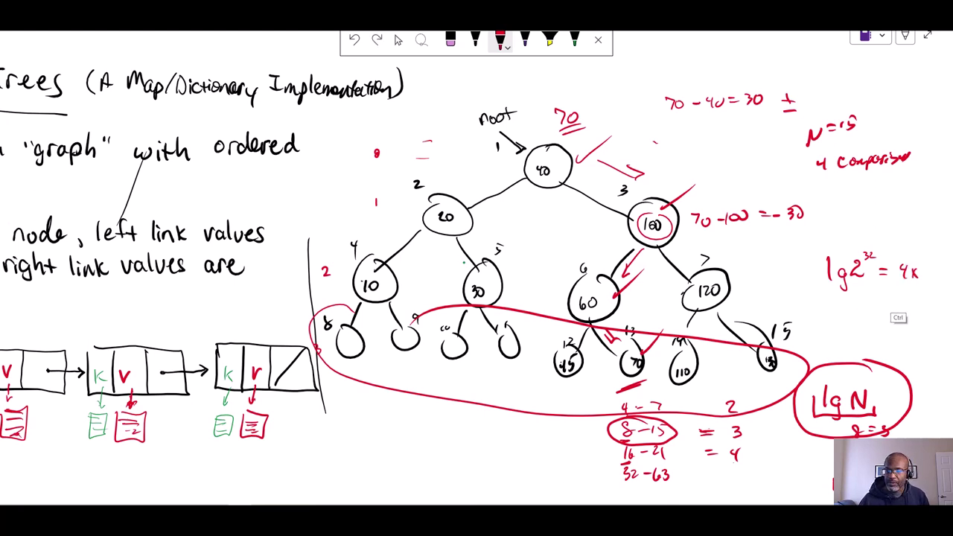
pyautogui.hotkey('ctrl', 'z')
pyautogui.hotkey('ctrl', 'z')
pyautogui.hotkey('ctrl', 'z')
pyautogui.hotkey('ctrl', 'z')
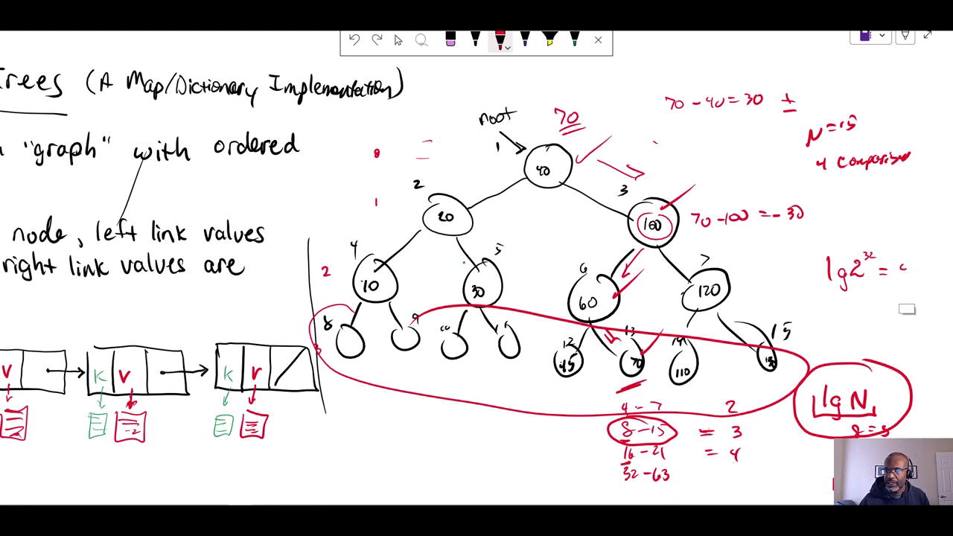
pyautogui.moveTo(897, 264)
pyautogui.mouseDown()
pyautogui.moveTo(900, 276)
pyautogui.moveTo(921, 277)
pyautogui.mouseUp()
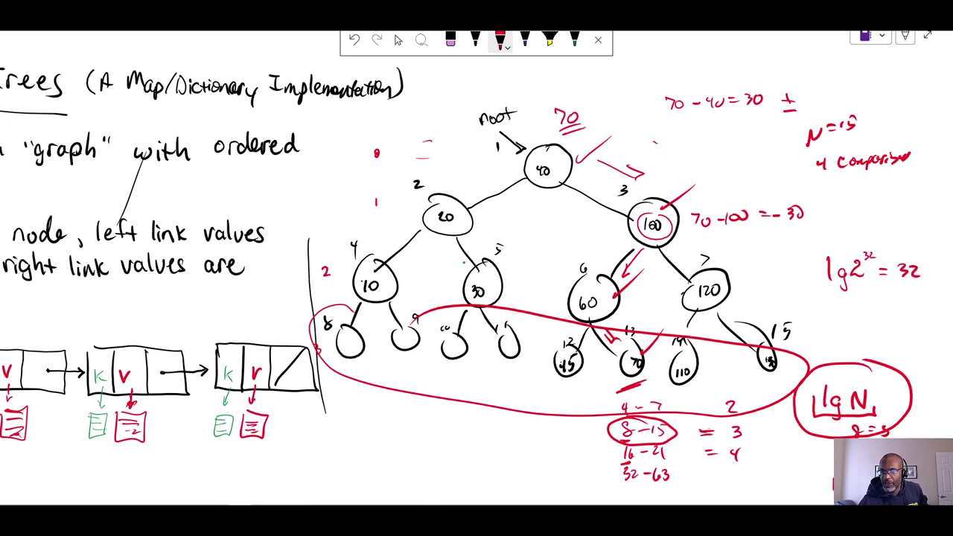
# Step: Circle the equation, note 2³² ≈ 4×10⁹ above it, and return to selecting
pyautogui.moveTo(829, 238)
pyautogui.mouseDown()
pyautogui.moveTo(806, 281)
pyautogui.moveTo(910, 316)
pyautogui.moveTo(914, 235)
pyautogui.moveTo(832, 237)
pyautogui.mouseUp()
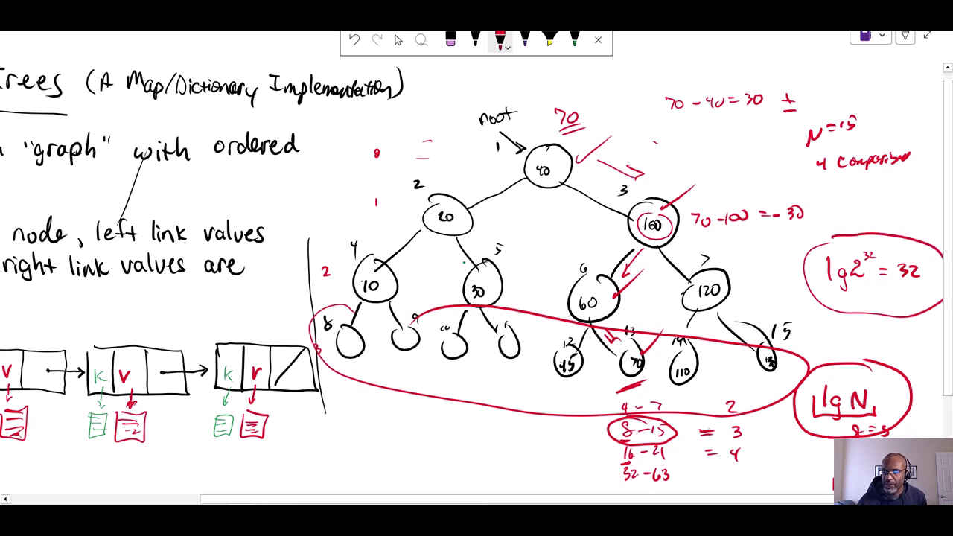
pyautogui.moveTo(849, 254)
pyautogui.mouseDown()
pyautogui.moveTo(879, 281)
pyautogui.moveTo(850, 249)
pyautogui.moveTo(860, 217)
pyautogui.moveTo(901, 211)
pyautogui.moveTo(903, 198)
pyautogui.mouseUp()
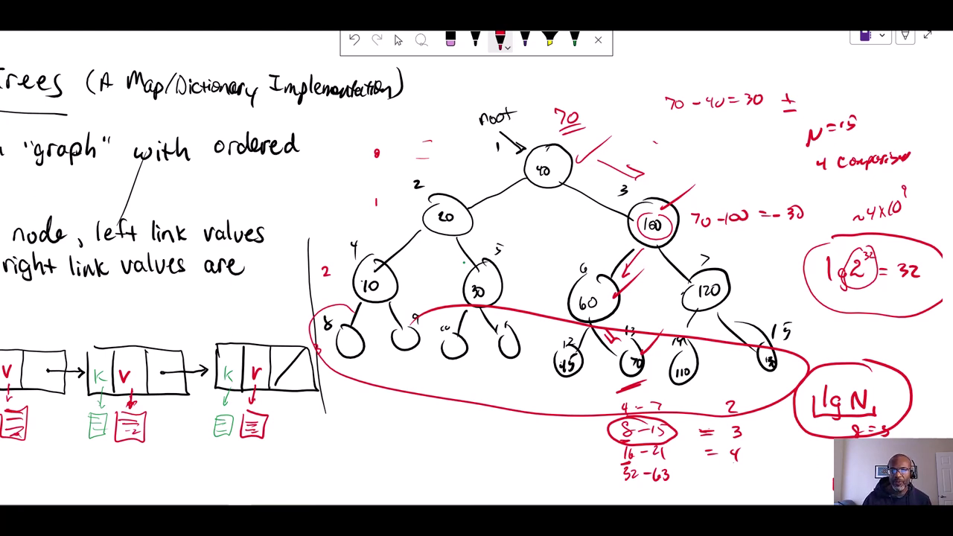
pyautogui.press('Escape')
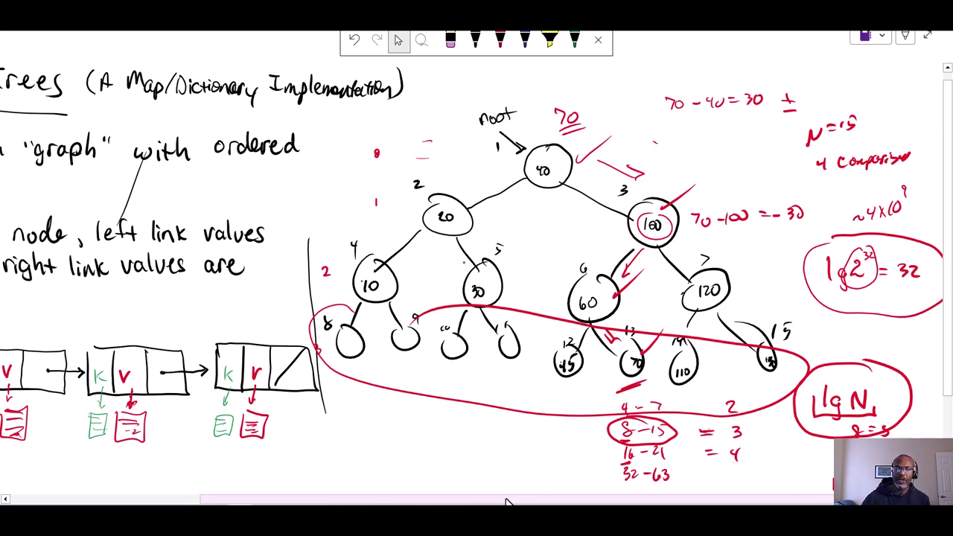
pyautogui.moveTo(506, 502); pyautogui.dragTo(240, 485)
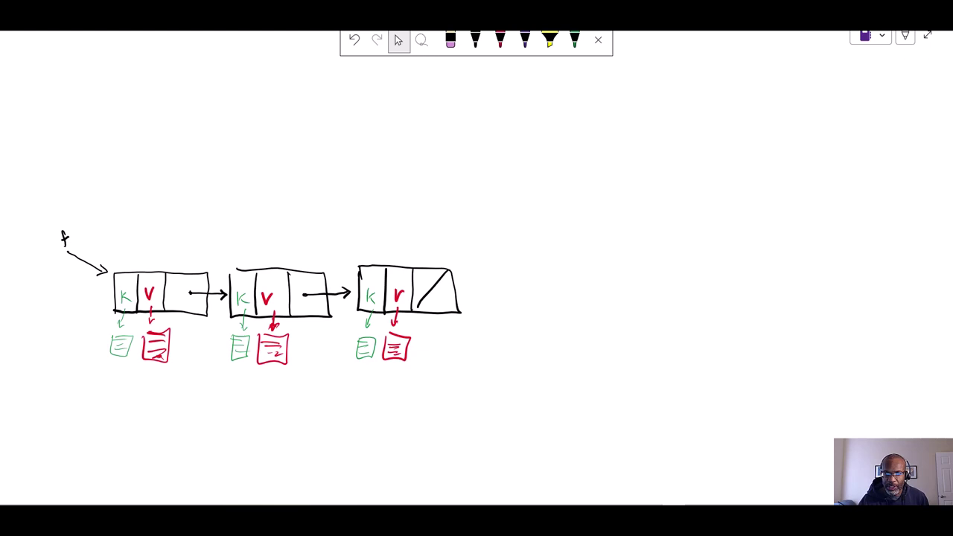
# Step: Draw a curved arrow over the first two list nodes and sketch a new node box with k and v rows
pyautogui.moveTo(199, 246)
pyautogui.mouseDown()
pyautogui.moveTo(248, 200)
pyautogui.moveTo(261, 203)
pyautogui.mouseUp()
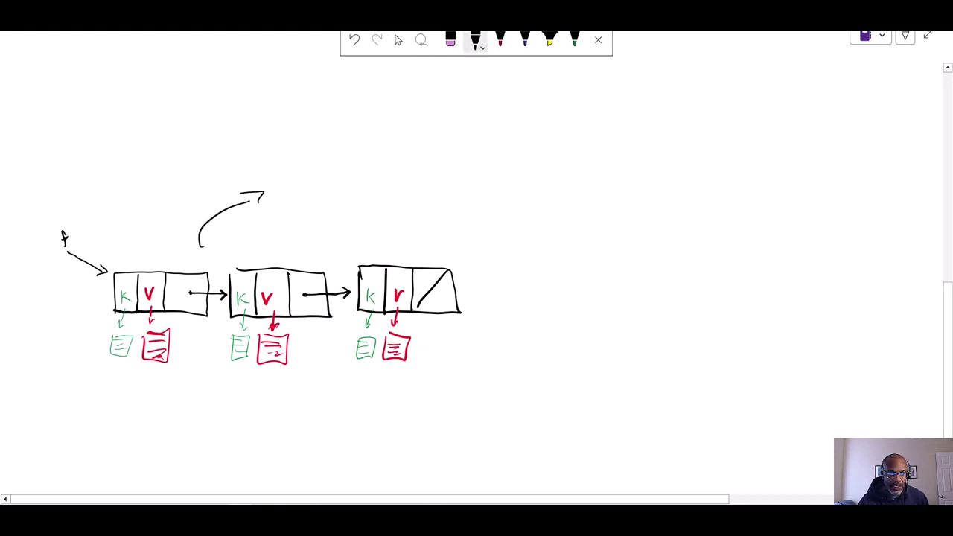
pyautogui.moveTo(719, 165)
pyautogui.mouseDown()
pyautogui.moveTo(721, 222)
pyautogui.moveTo(793, 212)
pyautogui.moveTo(783, 151)
pyautogui.moveTo(721, 154)
pyautogui.moveTo(728, 176)
pyautogui.moveTo(789, 178)
pyautogui.mouseUp()
pyautogui.moveTo(724, 199); pyautogui.dragTo(791, 196)
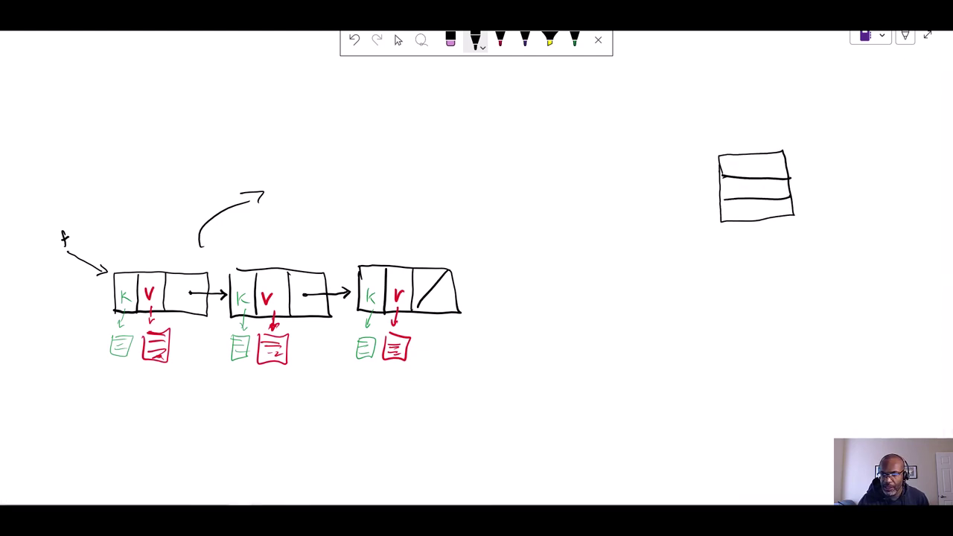
pyautogui.moveTo(754, 160)
pyautogui.mouseDown()
pyautogui.moveTo(748, 185)
pyautogui.moveTo(759, 228)
pyautogui.mouseUp()
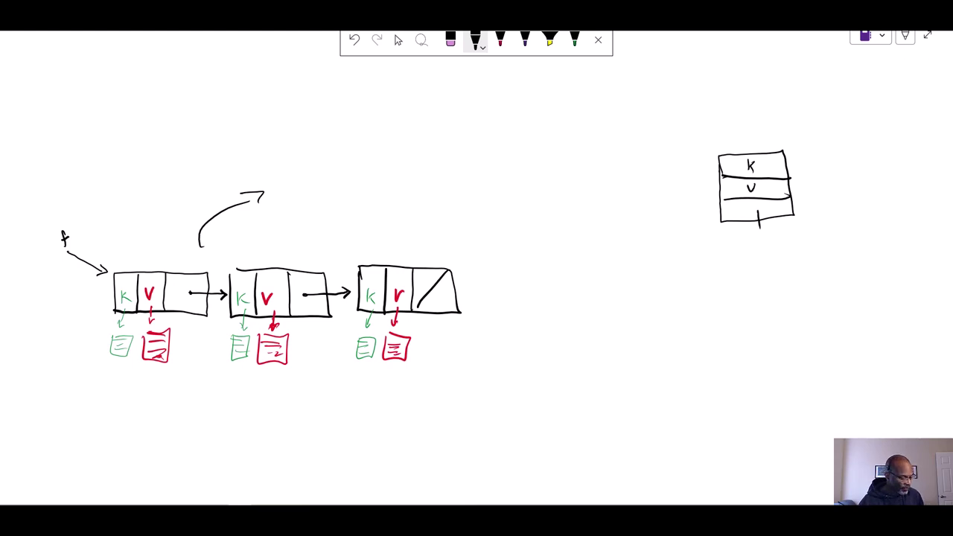
# Step: Fix the bottom-row divider and add left and right child arrows labelled l and r
pyautogui.hotkey('ctrl', 'z')
pyautogui.moveTo(754, 200)
pyautogui.mouseDown()
pyautogui.moveTo(754, 218)
pyautogui.moveTo(708, 235)
pyautogui.moveTo(714, 242)
pyautogui.mouseUp()
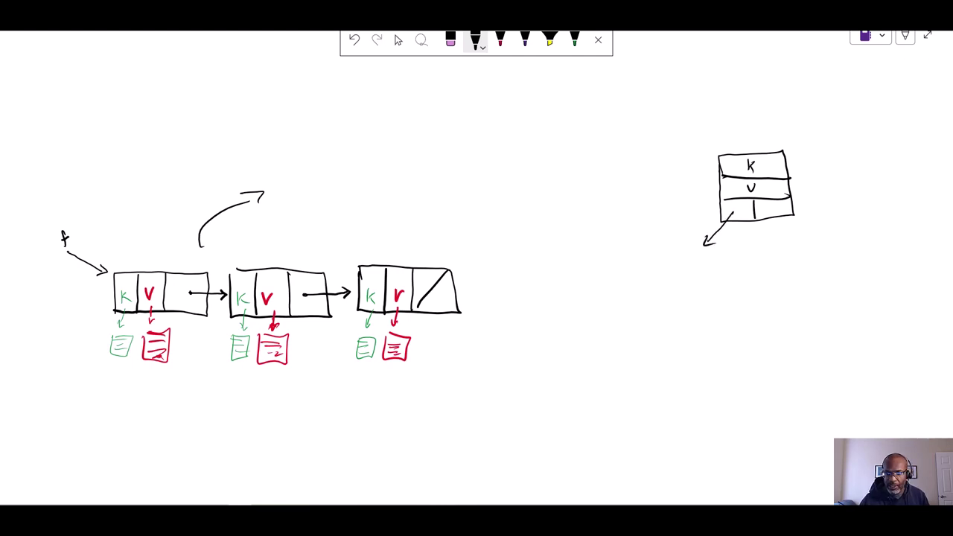
pyautogui.moveTo(780, 210); pyautogui.dragTo(835, 240)
pyautogui.moveTo(825, 231)
pyautogui.mouseDown()
pyautogui.moveTo(837, 239)
pyautogui.moveTo(826, 244)
pyautogui.mouseUp()
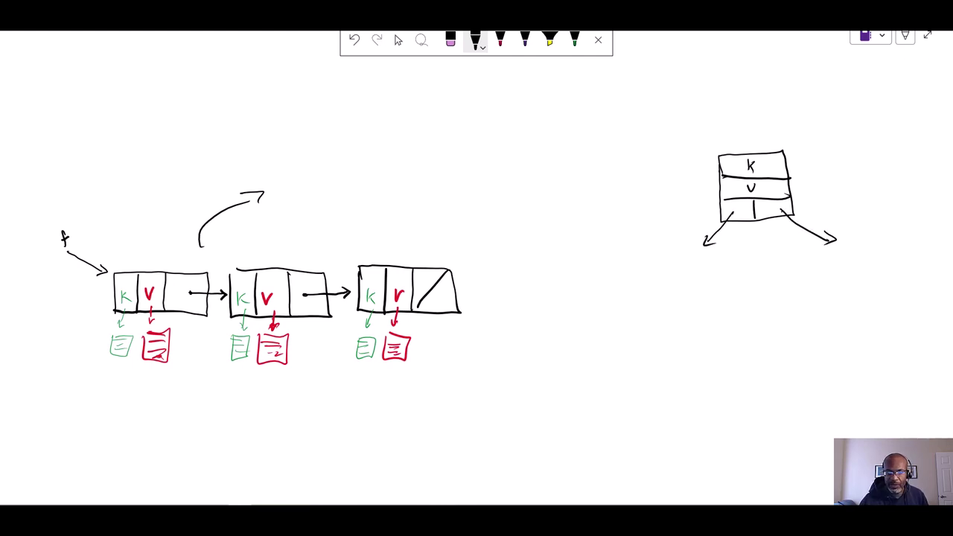
pyautogui.moveTo(727, 238); pyautogui.dragTo(738, 237)
pyautogui.moveTo(817, 224); pyautogui.dragTo(826, 222)
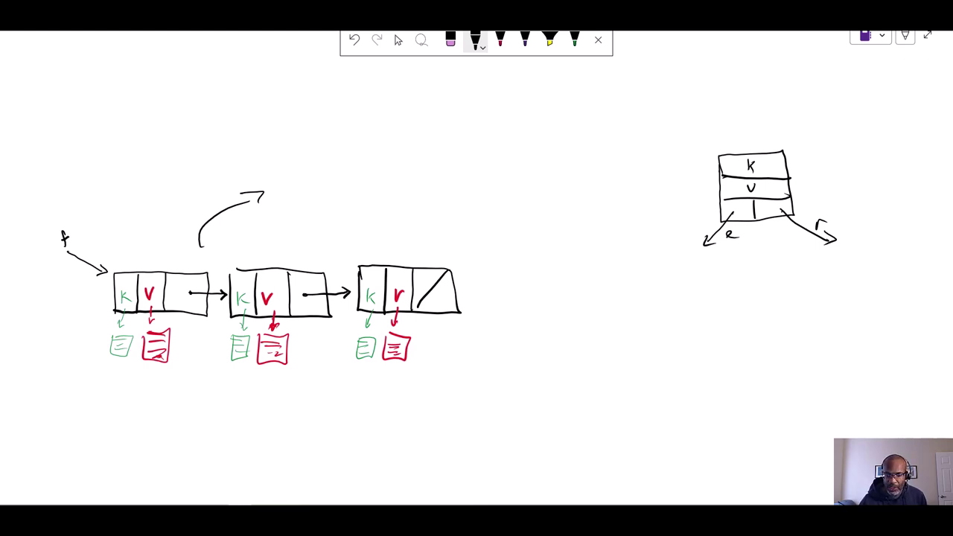
pyautogui.moveTo(641, 260)
pyautogui.mouseDown()
pyautogui.moveTo(642, 309)
pyautogui.moveTo(704, 319)
pyautogui.moveTo(728, 294)
pyautogui.moveTo(719, 253)
pyautogui.moveTo(648, 256)
pyautogui.moveTo(683, 273)
pyautogui.moveTo(722, 273)
pyautogui.mouseUp()
# Step: Complete the left child box with a divider, k and v, and pointer arrows, undoing a stray ellipse
pyautogui.moveTo(645, 292); pyautogui.dragTo(726, 291)
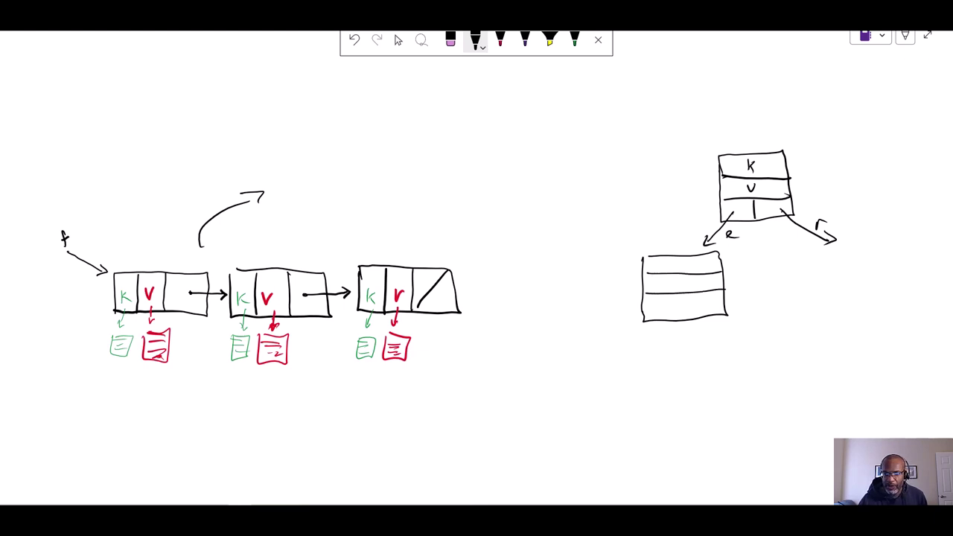
pyautogui.moveTo(469, 211)
pyautogui.mouseDown()
pyautogui.moveTo(49, 288)
pyautogui.moveTo(257, 192)
pyautogui.mouseUp()
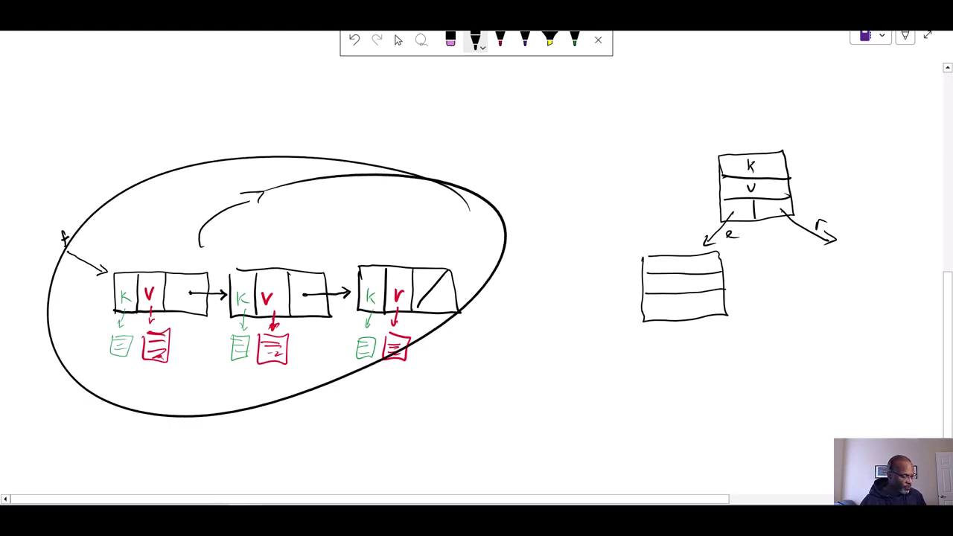
pyautogui.hotkey('ctrl', 'z')
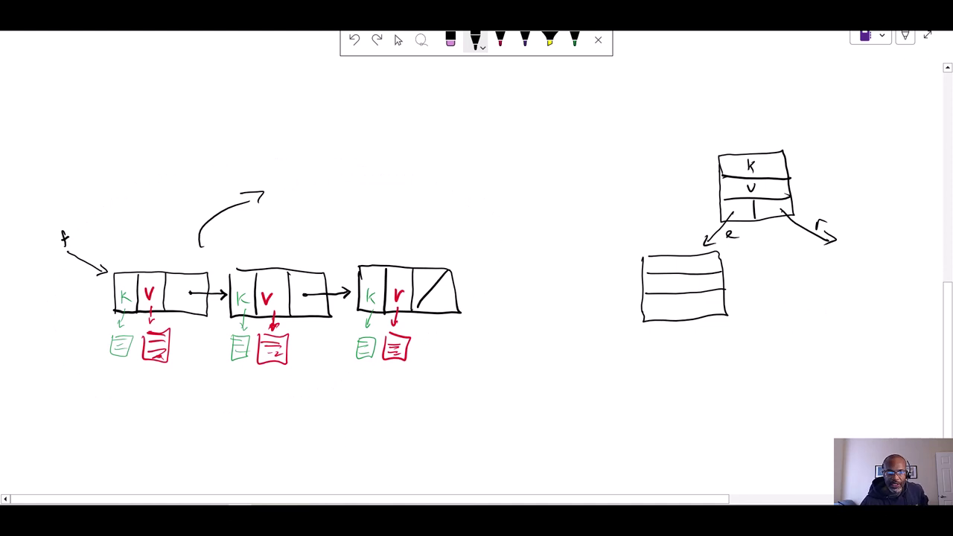
pyautogui.moveTo(675, 260)
pyautogui.mouseDown()
pyautogui.moveTo(686, 275)
pyautogui.moveTo(684, 317)
pyautogui.moveTo(634, 345)
pyautogui.mouseUp()
pyautogui.moveTo(632, 337)
pyautogui.mouseDown()
pyautogui.moveTo(633, 347)
pyautogui.moveTo(648, 341)
pyautogui.mouseUp()
pyautogui.moveTo(716, 310); pyautogui.dragTo(748, 344)
pyautogui.moveTo(617, 363)
pyautogui.mouseDown()
pyautogui.moveTo(645, 362)
pyautogui.moveTo(625, 362)
pyautogui.moveTo(636, 335)
pyautogui.mouseUp()
pyautogui.moveTo(706, 337); pyautogui.dragTo(716, 325)
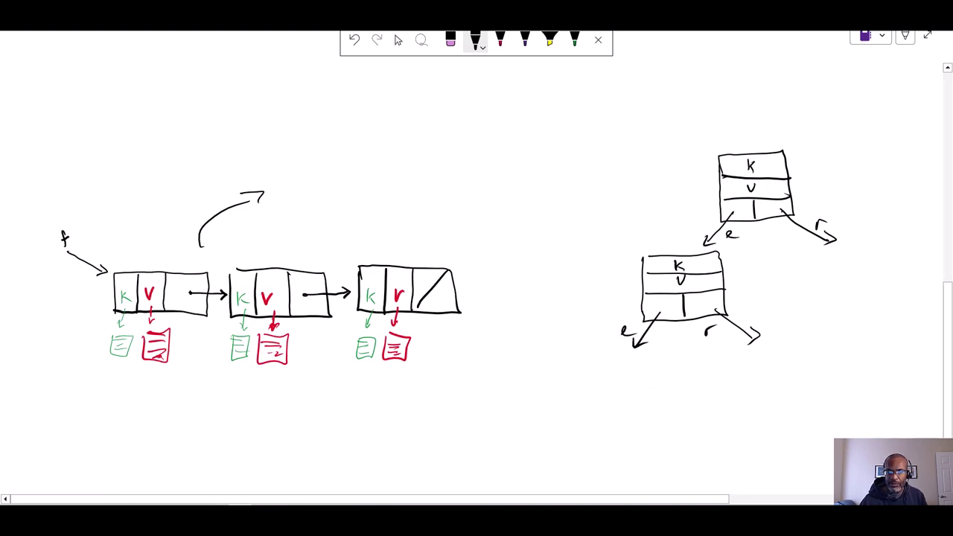
# Step: Draw the right child box with k and v rows and left and right arrows, undoing a stray loop
pyautogui.moveTo(818, 255)
pyautogui.mouseDown()
pyautogui.moveTo(822, 321)
pyautogui.moveTo(912, 301)
pyautogui.moveTo(824, 260)
pyautogui.moveTo(903, 279)
pyautogui.mouseUp()
pyautogui.moveTo(817, 297)
pyautogui.mouseDown()
pyautogui.moveTo(911, 299)
pyautogui.moveTo(864, 320)
pyautogui.mouseUp()
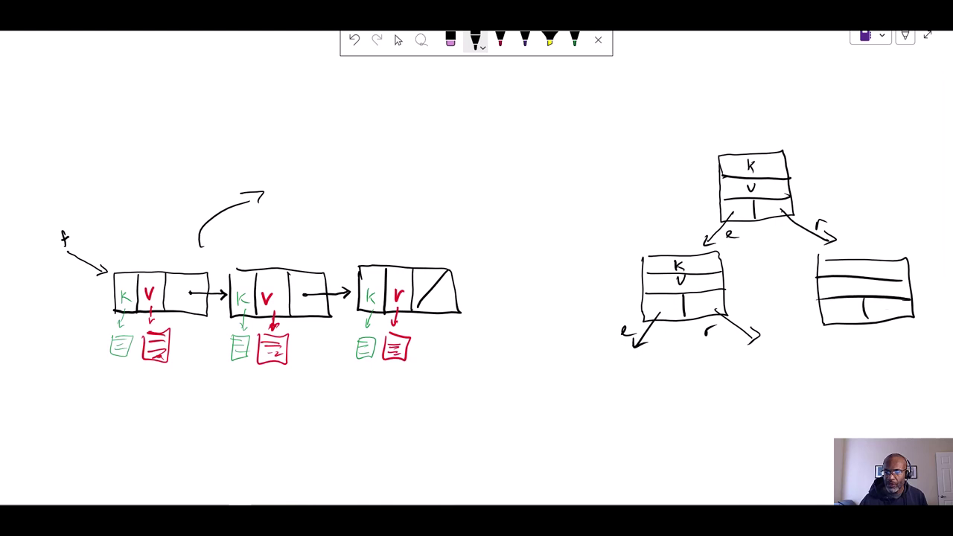
pyautogui.moveTo(868, 265)
pyautogui.mouseDown()
pyautogui.moveTo(860, 289)
pyautogui.moveTo(866, 281)
pyautogui.mouseUp()
pyautogui.moveTo(840, 313)
pyautogui.mouseDown()
pyautogui.moveTo(832, 323)
pyautogui.moveTo(844, 337)
pyautogui.mouseUp()
pyautogui.moveTo(894, 310); pyautogui.dragTo(929, 329)
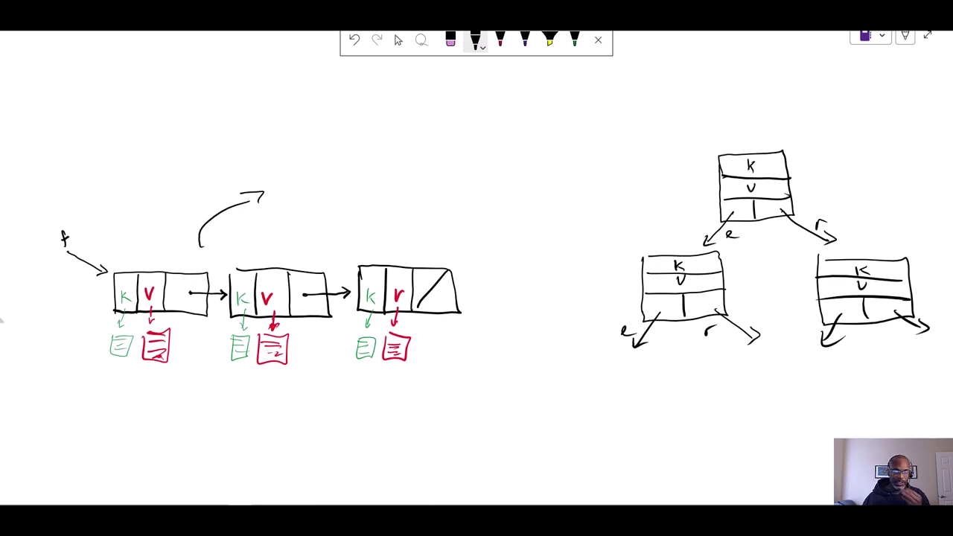
pyautogui.moveTo(789, 93)
pyautogui.mouseDown()
pyautogui.moveTo(826, 398)
pyautogui.moveTo(724, 153)
pyautogui.mouseUp()
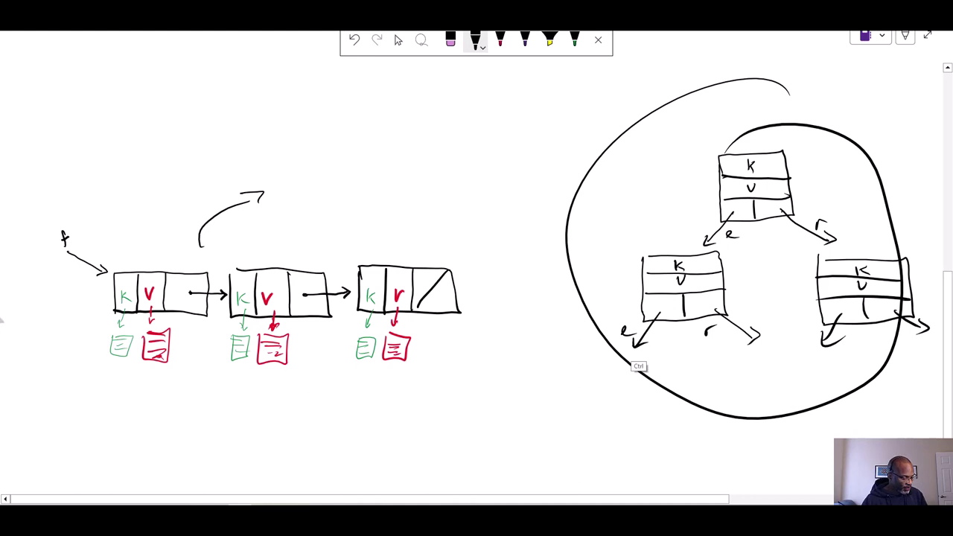
pyautogui.hotkey('ctrl', 'z')
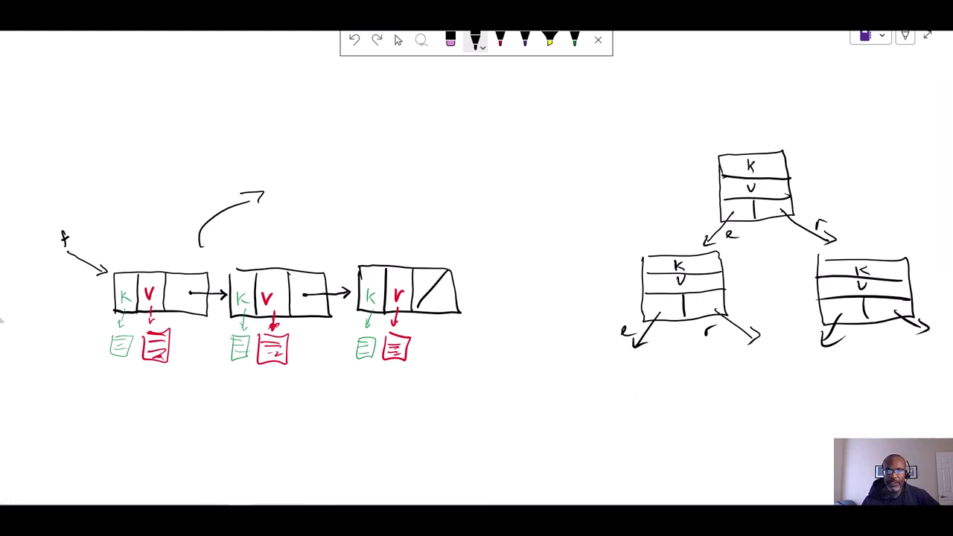
pyautogui.moveTo(528, 141)
pyautogui.mouseDown()
pyautogui.moveTo(501, 160)
pyautogui.moveTo(504, 206)
pyautogui.moveTo(573, 164)
pyautogui.moveTo(530, 138)
pyautogui.mouseUp()
# Step: Draw the sample tree's root circle with a left child 20 and a right child 50
pyautogui.moveTo(520, 220); pyautogui.dragTo(521, 197)
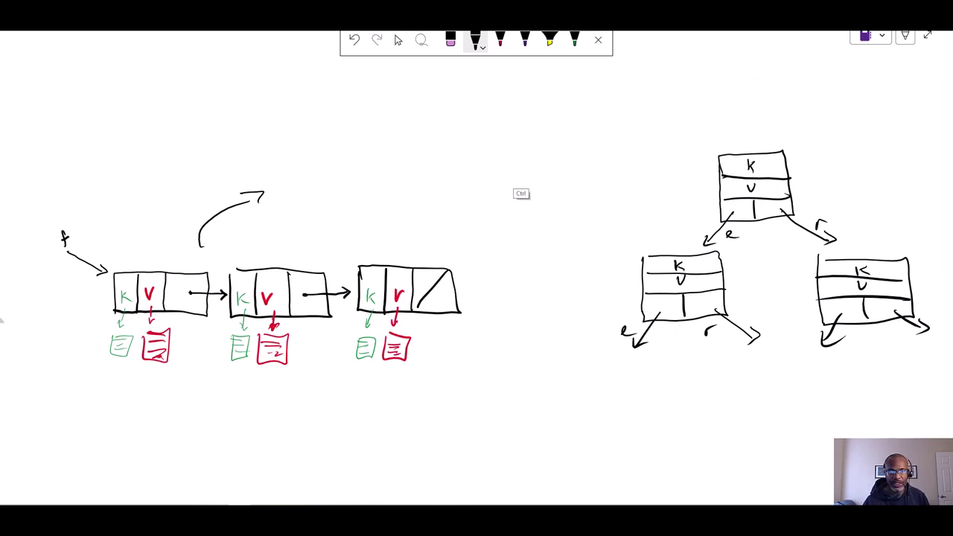
pyautogui.moveTo(518, 138)
pyautogui.mouseDown()
pyautogui.moveTo(547, 137)
pyautogui.moveTo(498, 143)
pyautogui.moveTo(529, 163)
pyautogui.moveTo(524, 174)
pyautogui.mouseUp()
pyautogui.moveTo(545, 158)
pyautogui.mouseDown()
pyautogui.moveTo(534, 167)
pyautogui.moveTo(543, 156)
pyautogui.mouseUp()
pyautogui.moveTo(496, 180); pyautogui.dragTo(482, 197)
pyautogui.moveTo(473, 186)
pyautogui.mouseDown()
pyautogui.moveTo(476, 224)
pyautogui.moveTo(472, 186)
pyautogui.moveTo(476, 213)
pyautogui.moveTo(474, 198)
pyautogui.mouseUp()
pyautogui.moveTo(556, 185)
pyautogui.mouseDown()
pyautogui.moveTo(580, 201)
pyautogui.moveTo(588, 242)
pyautogui.moveTo(622, 190)
pyautogui.moveTo(600, 222)
pyautogui.moveTo(619, 209)
pyautogui.mouseUp()
pyautogui.moveTo(581, 240)
pyautogui.mouseDown()
pyautogui.moveTo(565, 278)
pyautogui.moveTo(575, 286)
pyautogui.mouseUp()
# Step: Add 40 as the left child of 50, with 38 and 41 as the children of 40
pyautogui.moveTo(574, 247); pyautogui.dragTo(578, 250)
pyautogui.moveTo(540, 291)
pyautogui.mouseDown()
pyautogui.moveTo(527, 305)
pyautogui.moveTo(529, 335)
pyautogui.mouseUp()
pyautogui.moveTo(530, 318); pyautogui.dragTo(536, 334)
pyautogui.moveTo(567, 286); pyautogui.dragTo(588, 300)
pyautogui.moveTo(532, 318); pyautogui.dragTo(538, 335)
pyautogui.moveTo(576, 292); pyautogui.dragTo(606, 310)
pyautogui.moveTo(602, 301); pyautogui.dragTo(612, 317)
pyautogui.moveTo(614, 283)
pyautogui.mouseDown()
pyautogui.moveTo(583, 313)
pyautogui.moveTo(630, 298)
pyautogui.mouseUp()
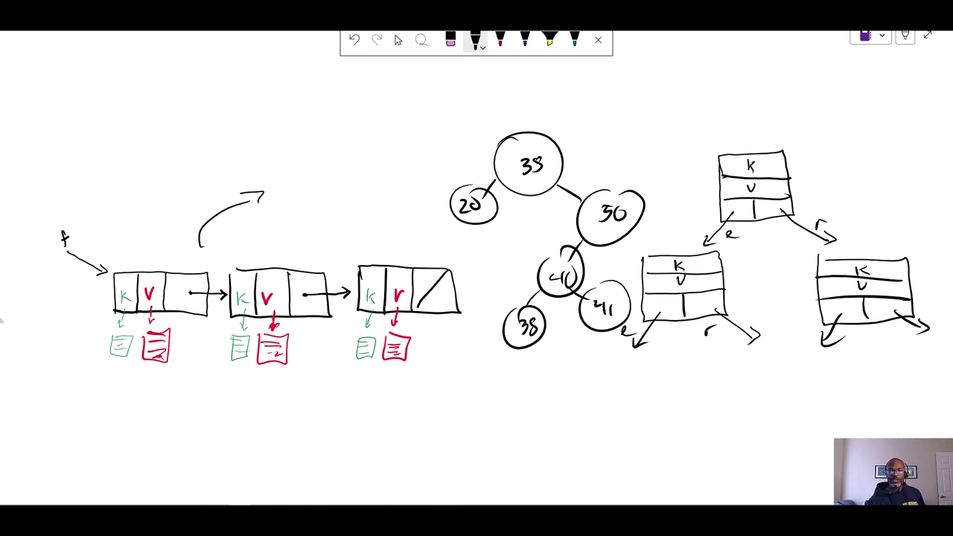
# Step: Loop the node boxes, write KEYS above the tree, and mark the k fields
pyautogui.moveTo(814, 121)
pyautogui.mouseDown()
pyautogui.moveTo(612, 272)
pyautogui.moveTo(894, 373)
pyautogui.moveTo(766, 149)
pyautogui.mouseUp()
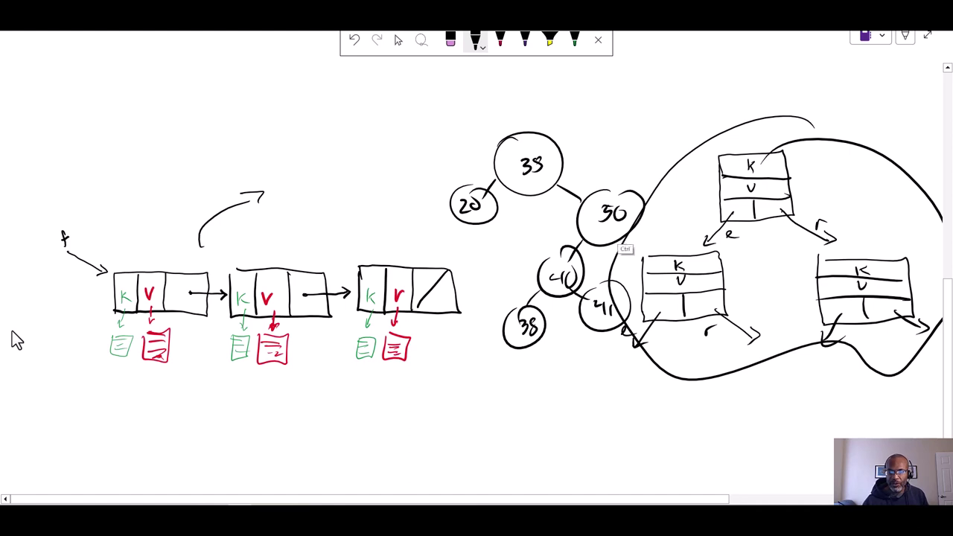
pyautogui.moveTo(570, 116)
pyautogui.mouseDown()
pyautogui.moveTo(570, 140)
pyautogui.moveTo(585, 136)
pyautogui.mouseUp()
pyautogui.moveTo(589, 114)
pyautogui.mouseDown()
pyautogui.moveTo(591, 133)
pyautogui.moveTo(600, 119)
pyautogui.mouseUp()
pyautogui.moveTo(592, 136)
pyautogui.mouseDown()
pyautogui.moveTo(608, 139)
pyautogui.moveTo(614, 126)
pyautogui.mouseUp()
pyautogui.moveTo(621, 111); pyautogui.dragTo(615, 140)
pyautogui.click(11, 334)
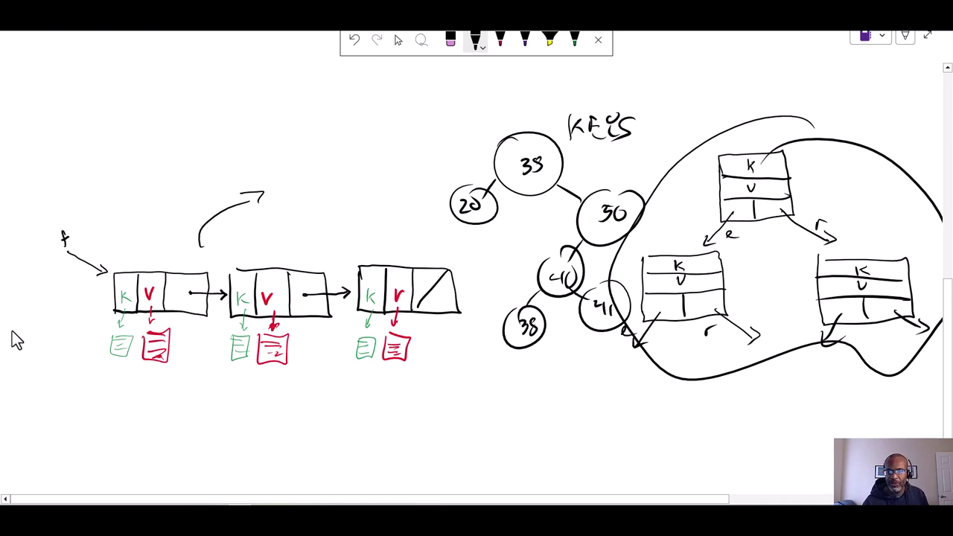
pyautogui.moveTo(755, 168); pyautogui.dragTo(793, 151)
pyautogui.moveTo(689, 269); pyautogui.dragTo(720, 252)
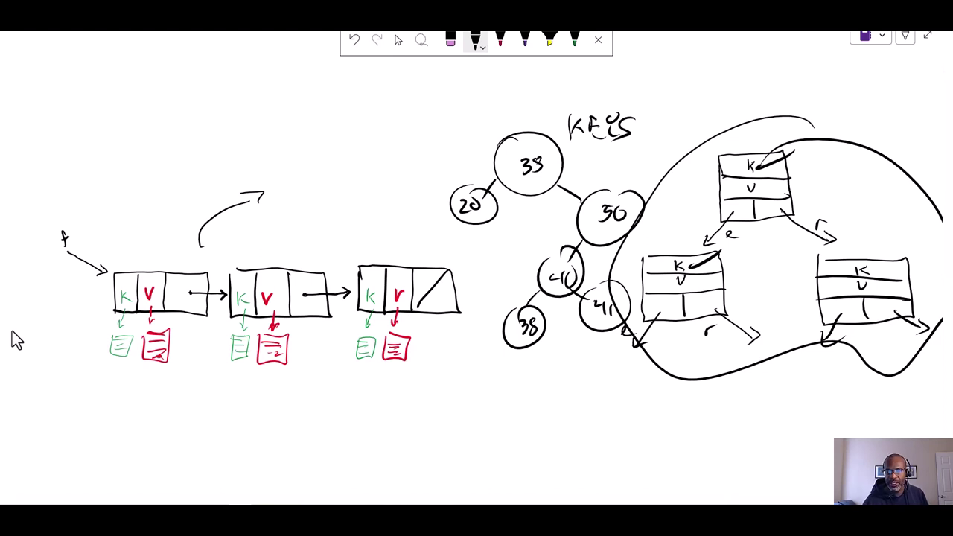
# Step: Undo the stray arrow, the KEYS label and the k-field marks, then switch to Eclipse
pyautogui.moveTo(658, 282)
pyautogui.mouseDown()
pyautogui.moveTo(768, 283)
pyautogui.moveTo(726, 290)
pyautogui.mouseUp()
pyautogui.hotkey('ctrl', 'z')
pyautogui.hotkey('ctrl', 'z')
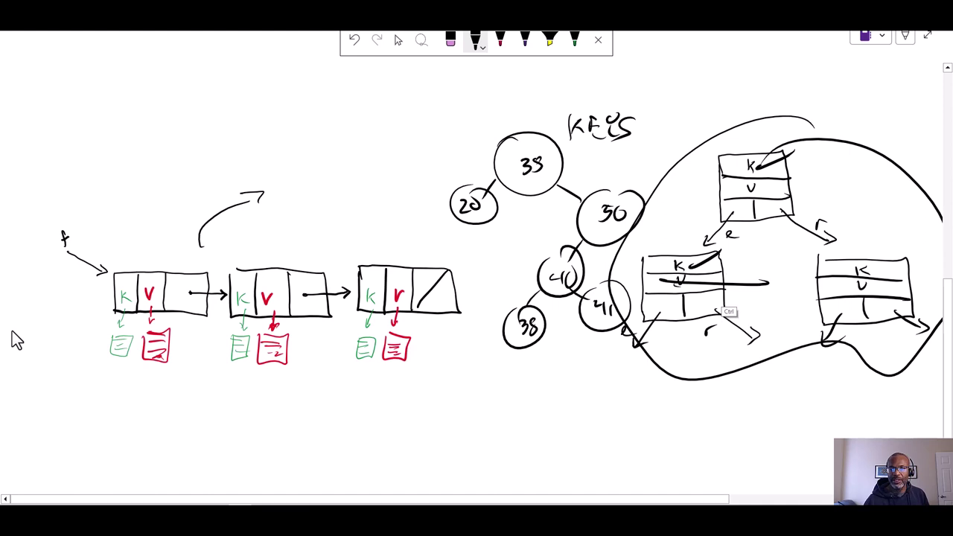
pyautogui.hotkey('ctrl', 'z')
pyautogui.hotkey('ctrl', 'z')
pyautogui.hotkey('ctrl', 'z')
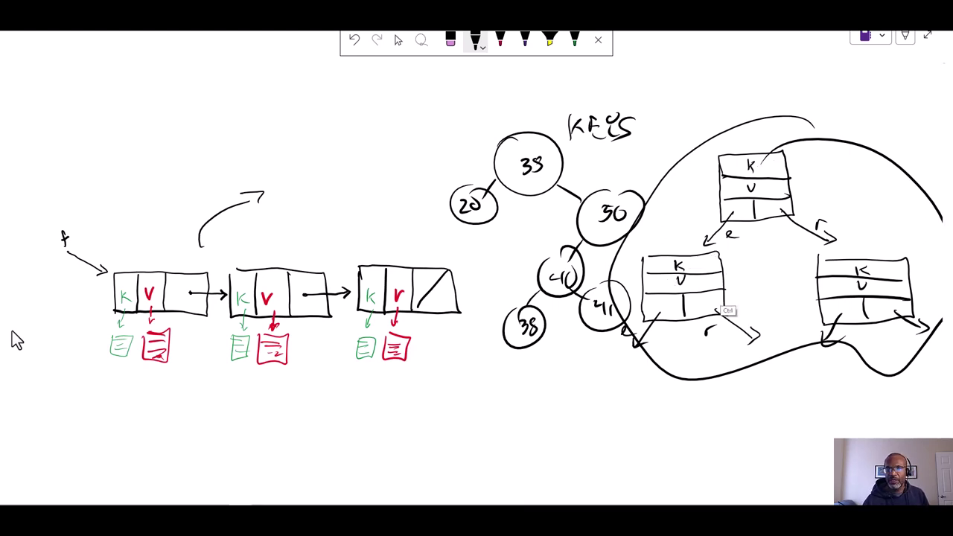
pyautogui.hotkey('ctrl', 'z')
pyautogui.hotkey('ctrl', 'z')
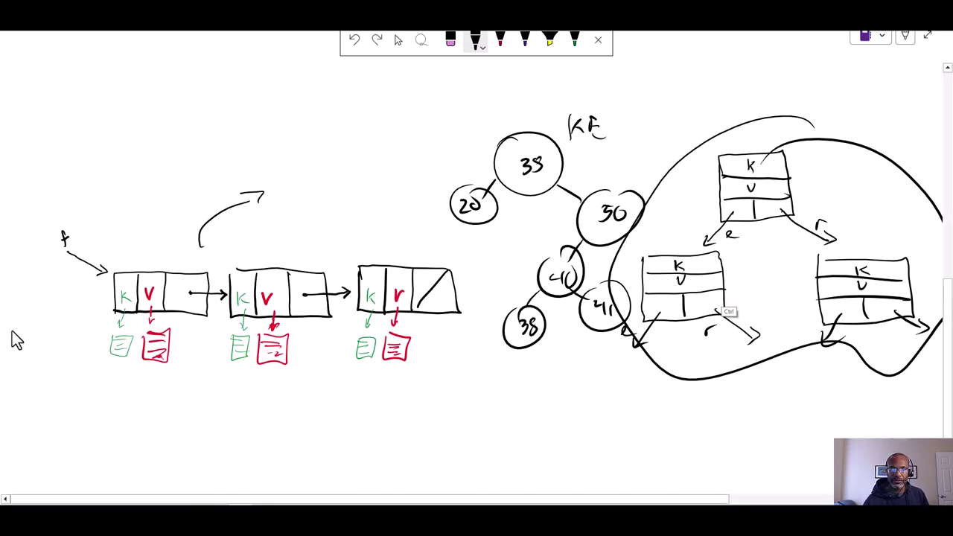
pyautogui.hotkey('ctrl', 'z')
pyautogui.hotkey('ctrl', 'z')
pyautogui.hotkey('ctrl', 'z')
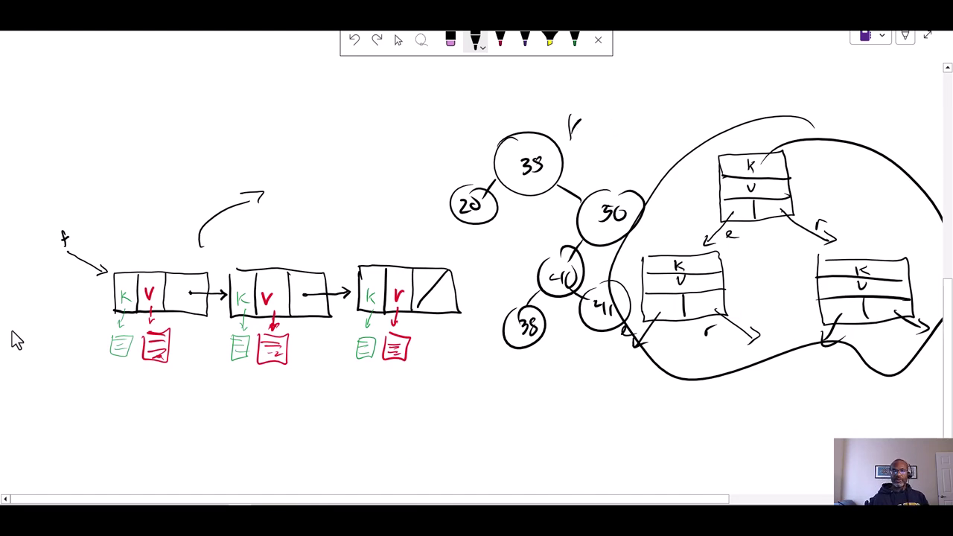
pyautogui.hotkey('ctrl', 'z')
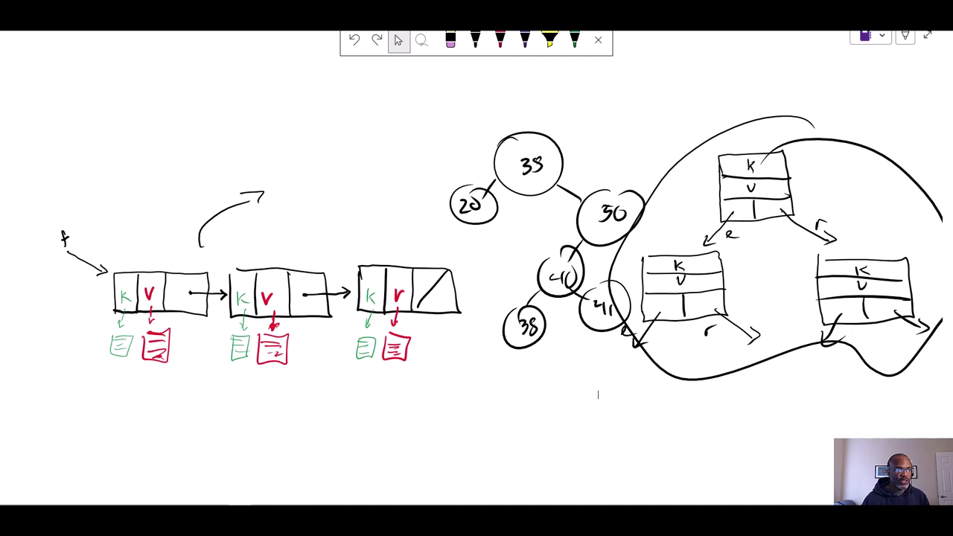
pyautogui.hotkey('alt', 'Tab')
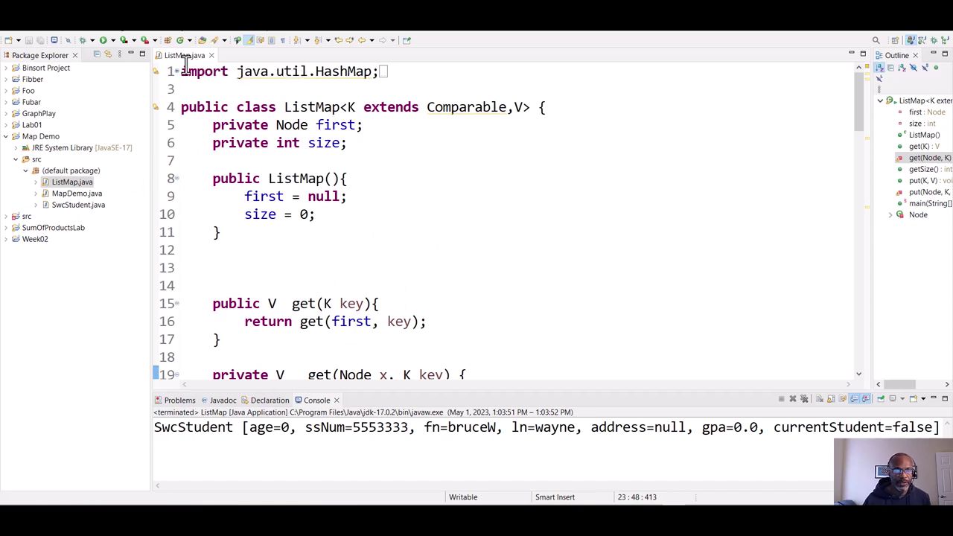
# Step: Change the stoods declaration type on line 62 from TreeMap to ListMap
pyautogui.scroll(-9, 349, 212)
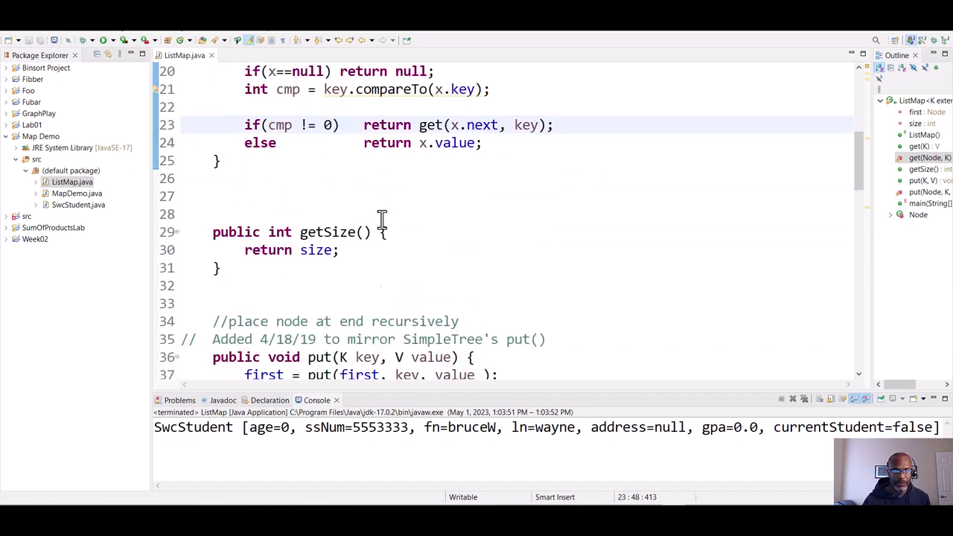
pyautogui.scroll(-6, 394, 230)
pyautogui.scroll(5, 393, 228)
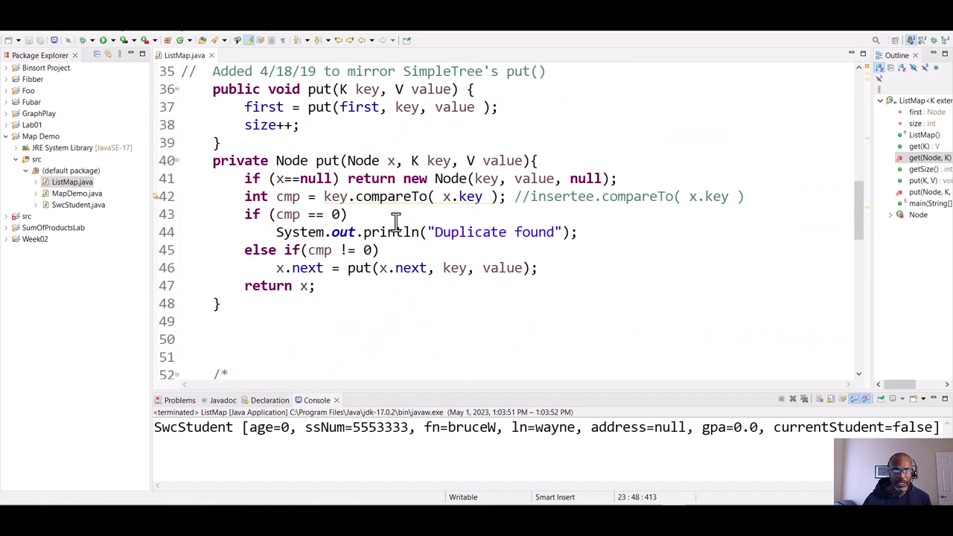
pyautogui.scroll(7, 394, 222)
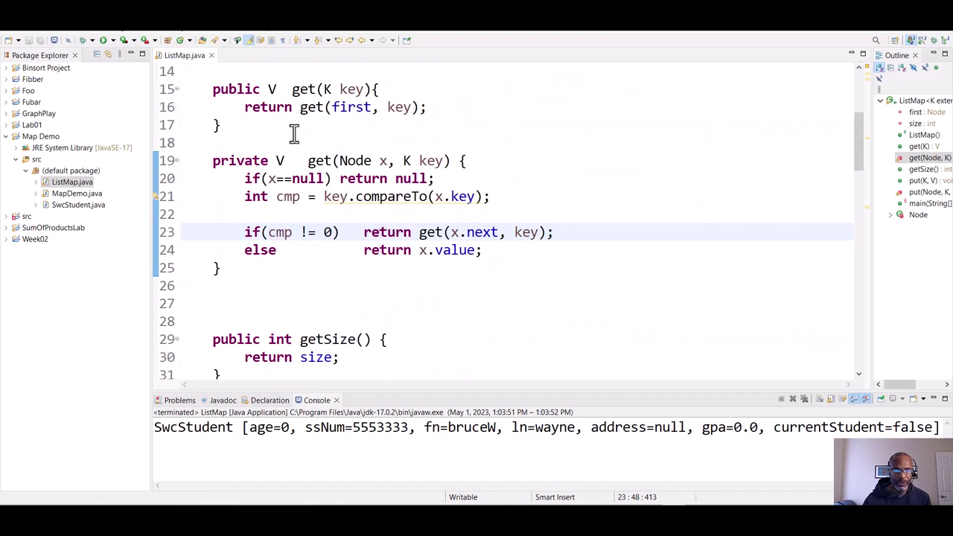
pyautogui.scroll(-11, 358, 208)
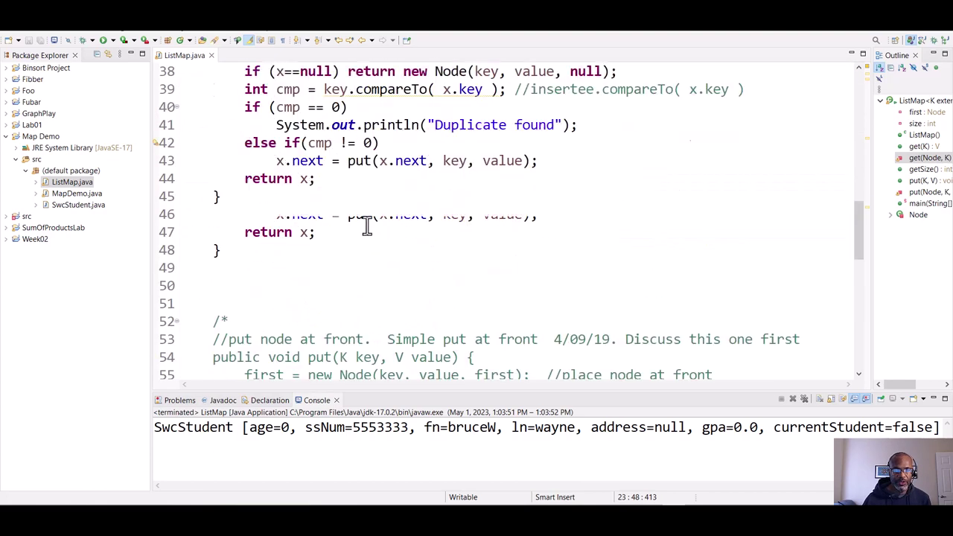
pyautogui.scroll(-4, 368, 227)
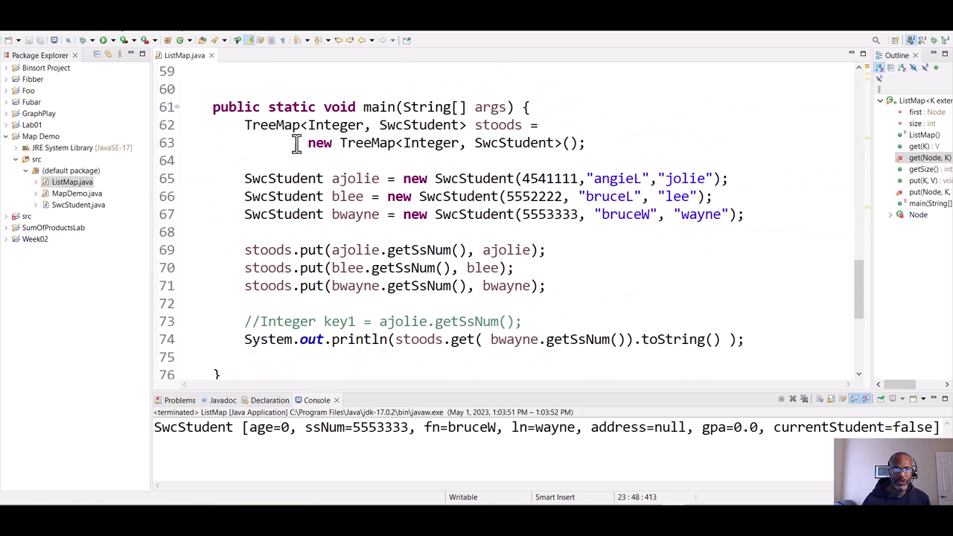
pyautogui.doubleClick(282, 125)
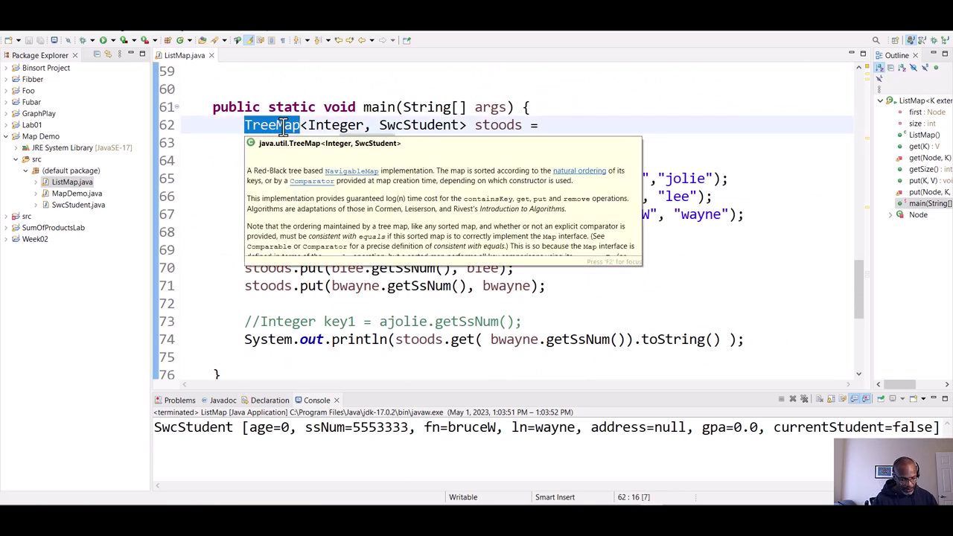
pyautogui.press('BackSpace')
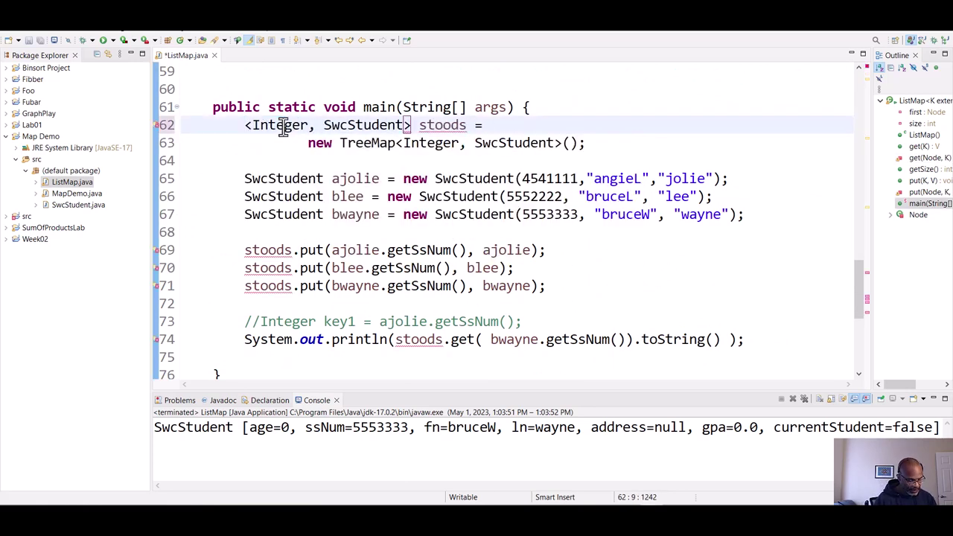
pyautogui.write('ListMap')
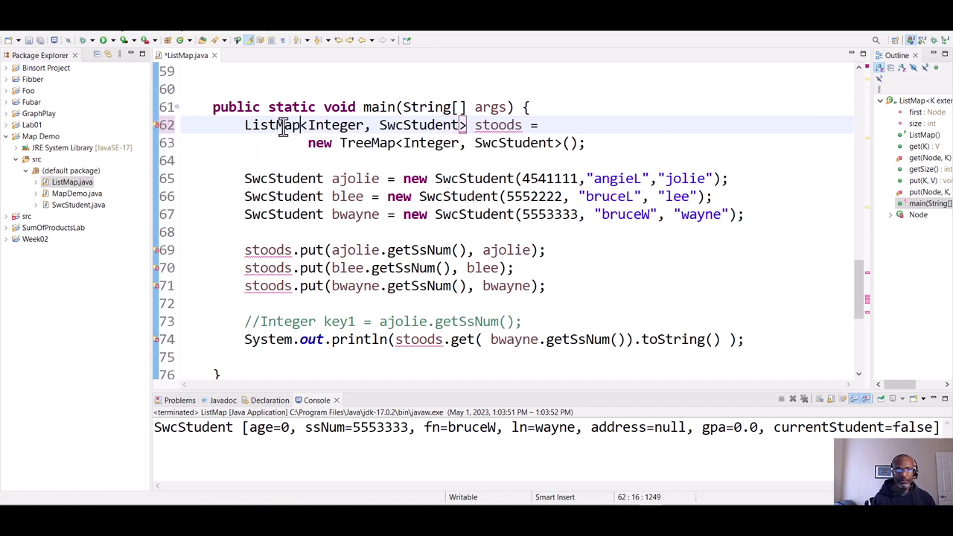
# Step: Copy ListMap and paste it over TreeMap in the constructor call on line 63
pyautogui.doubleClick(255, 124)
pyautogui.hotkey('ctrl', 'c')
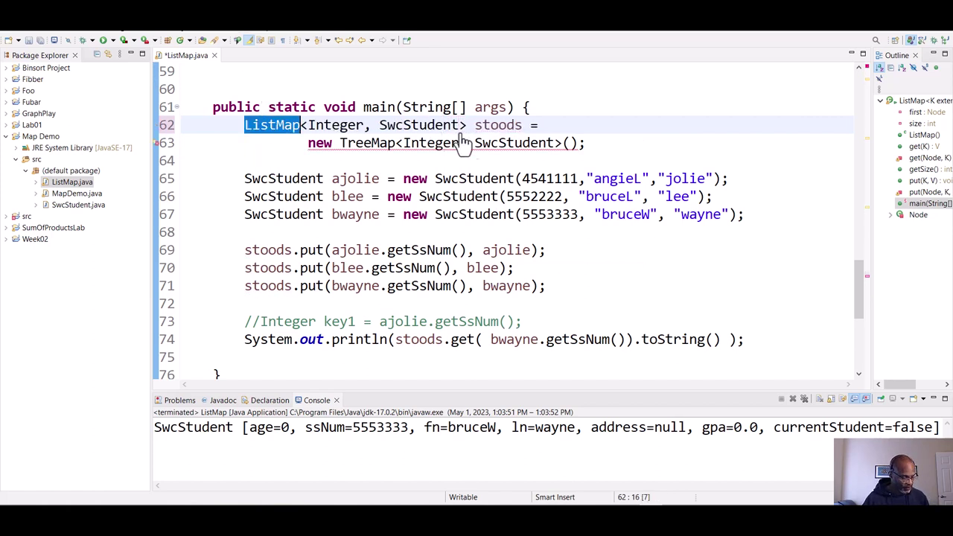
pyautogui.click(372, 142)
pyautogui.doubleClick(375, 143)
pyautogui.hotkey('ctrl', 'v')
pyautogui.click(404, 160)
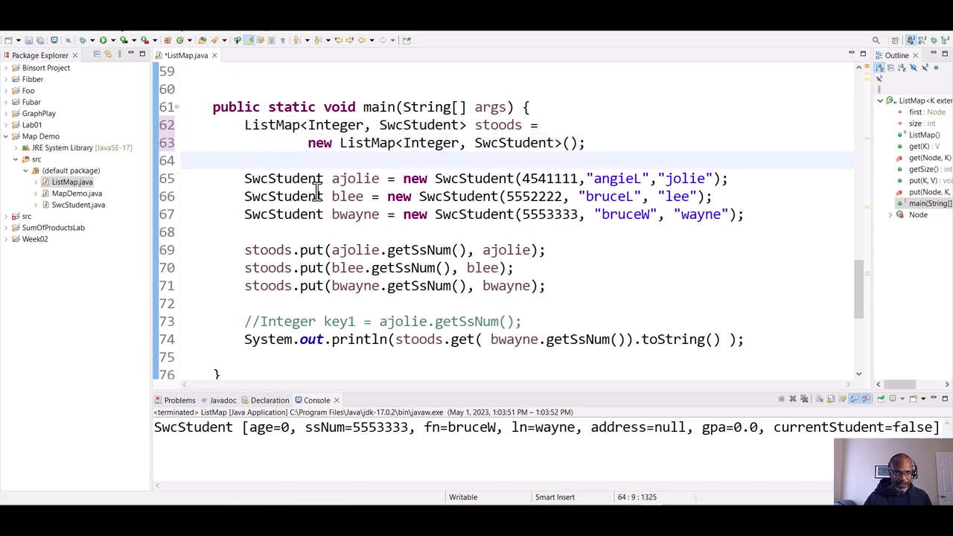
# Step: Rename the Node class's next field to l on line 81
pyautogui.scroll(-5, 353, 328)
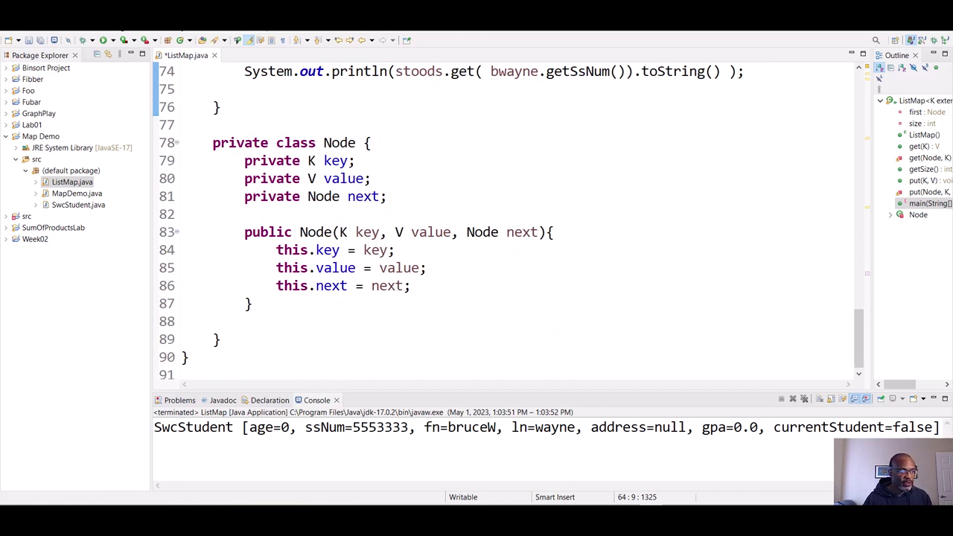
pyautogui.doubleClick(366, 200)
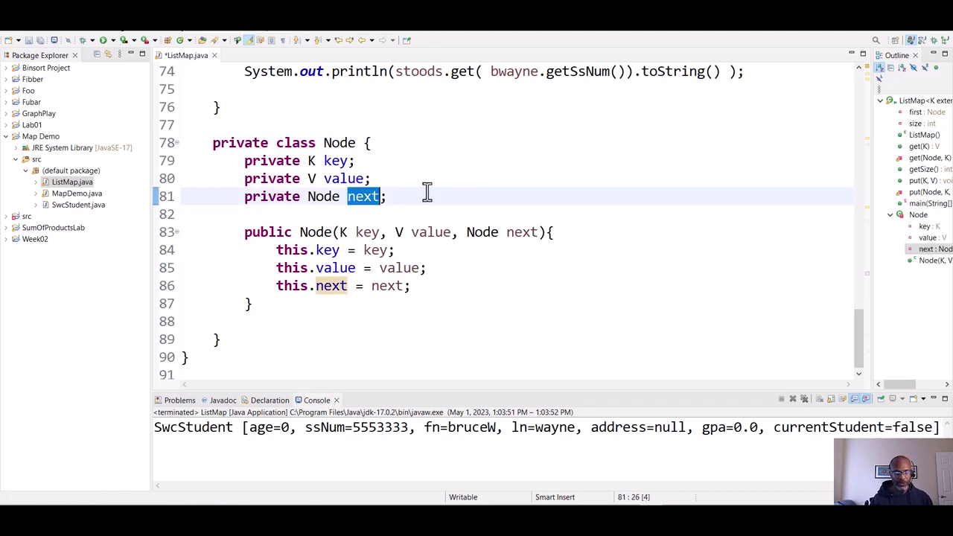
pyautogui.write('l')
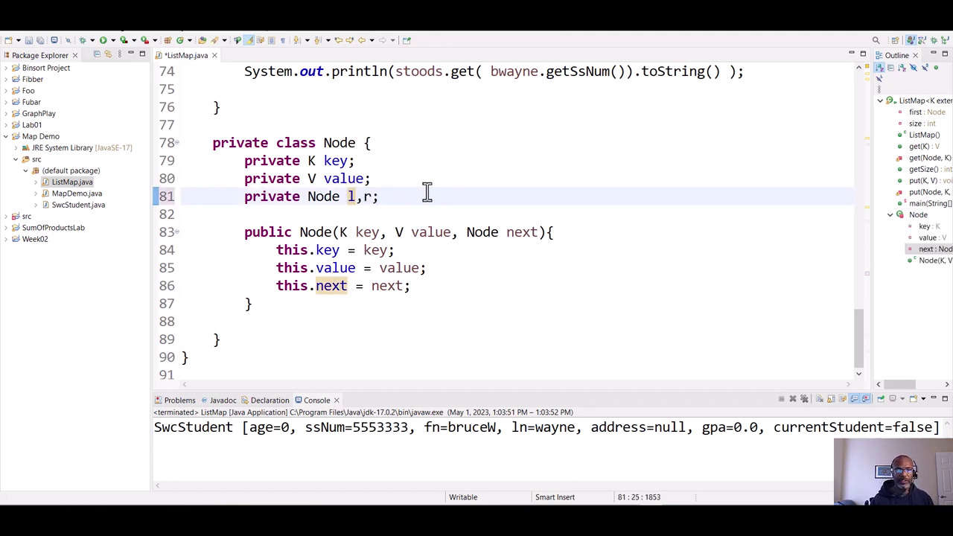
pyautogui.write(',r')
pyautogui.click(429, 194)
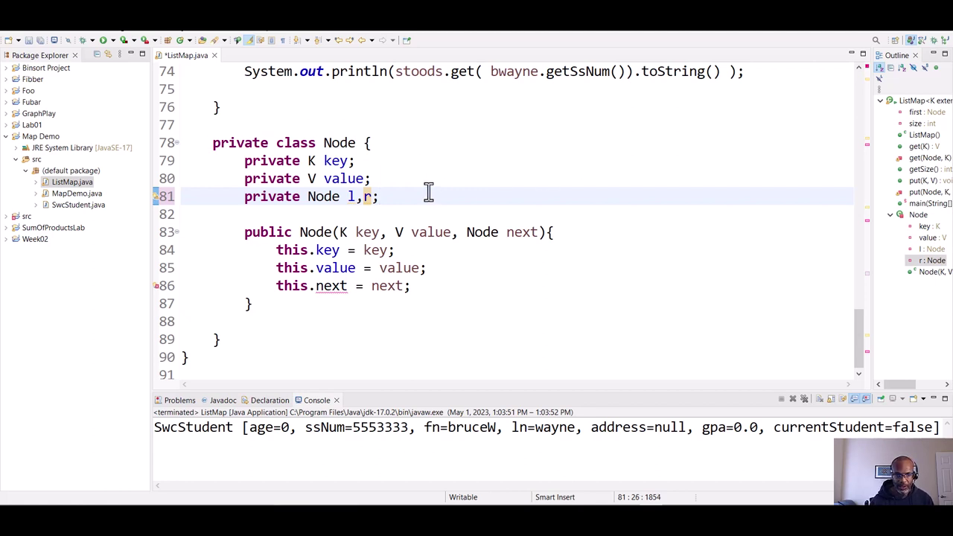
pyautogui.hotkey('shift', 'Left')
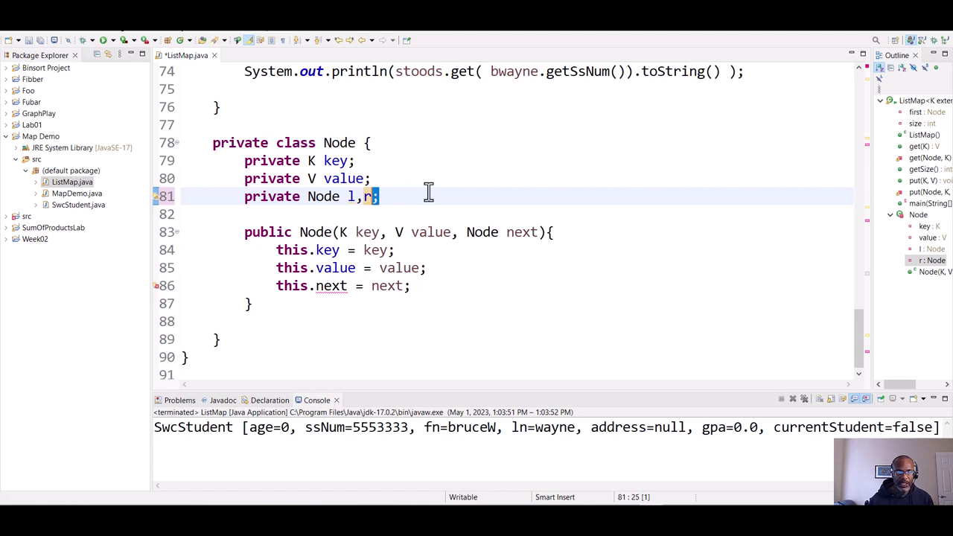
pyautogui.press('BackSpace')
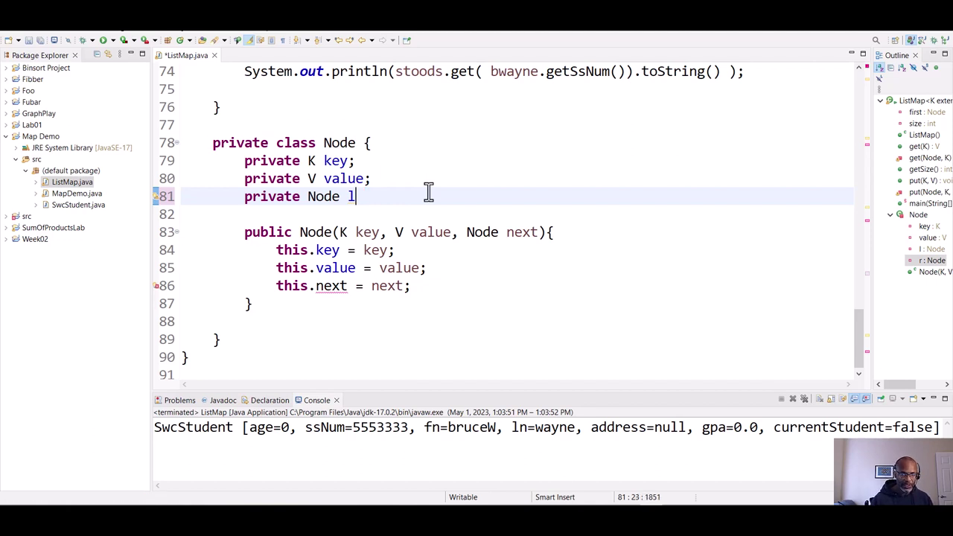
# Step: Copy the Node l declaration and paste it onto a new line 82 for the r field
pyautogui.hotkey('shift', 'Home')
pyautogui.hotkey('ctrl', 'c')
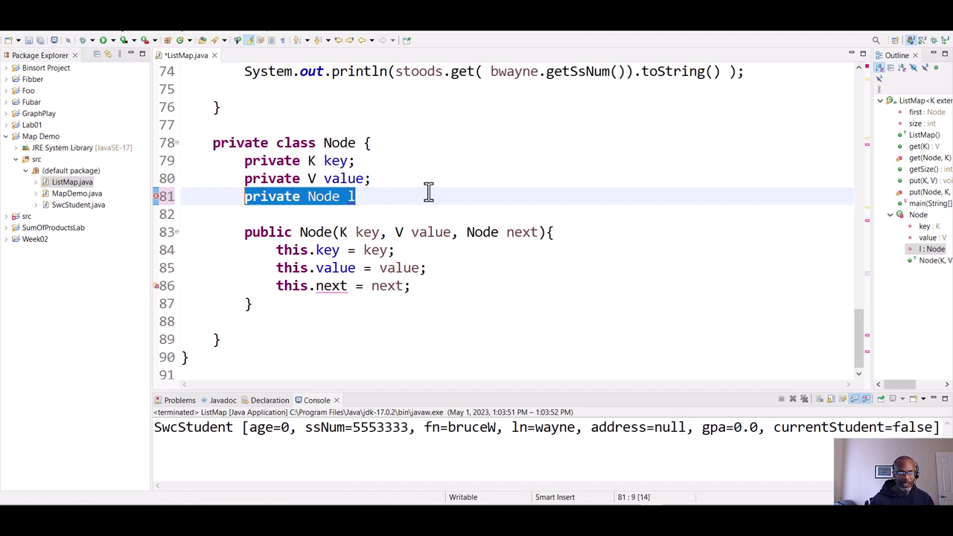
pyautogui.press('End')
pyautogui.press('Return')
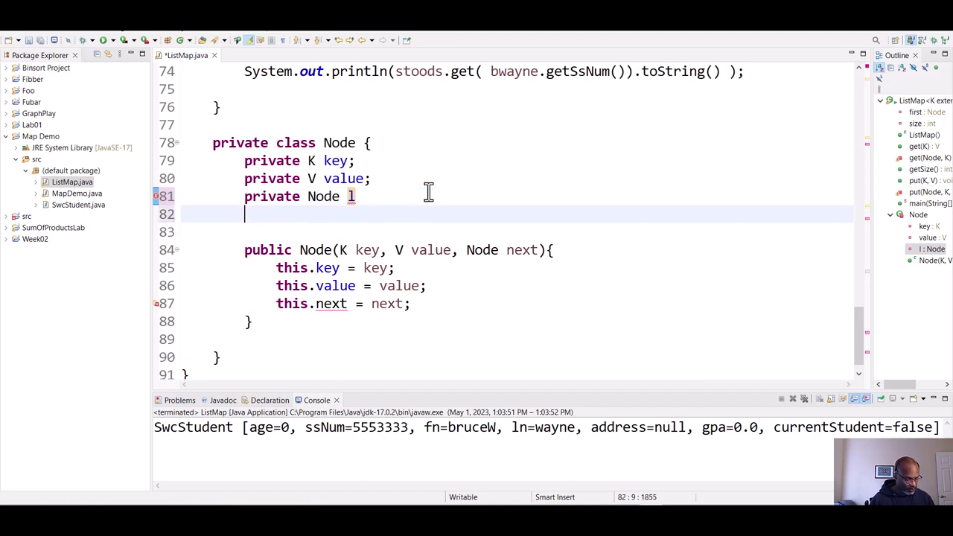
pyautogui.hotkey('ctrl', 'v')
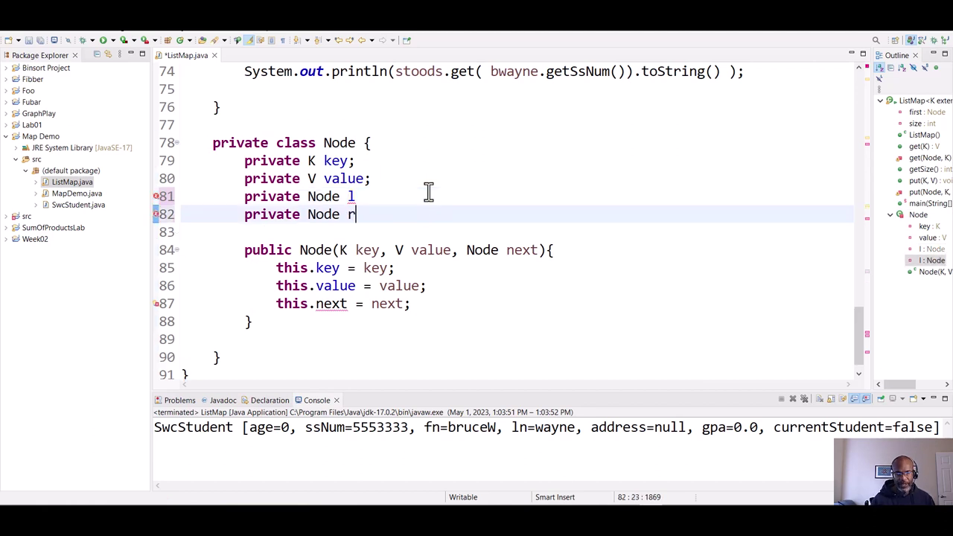